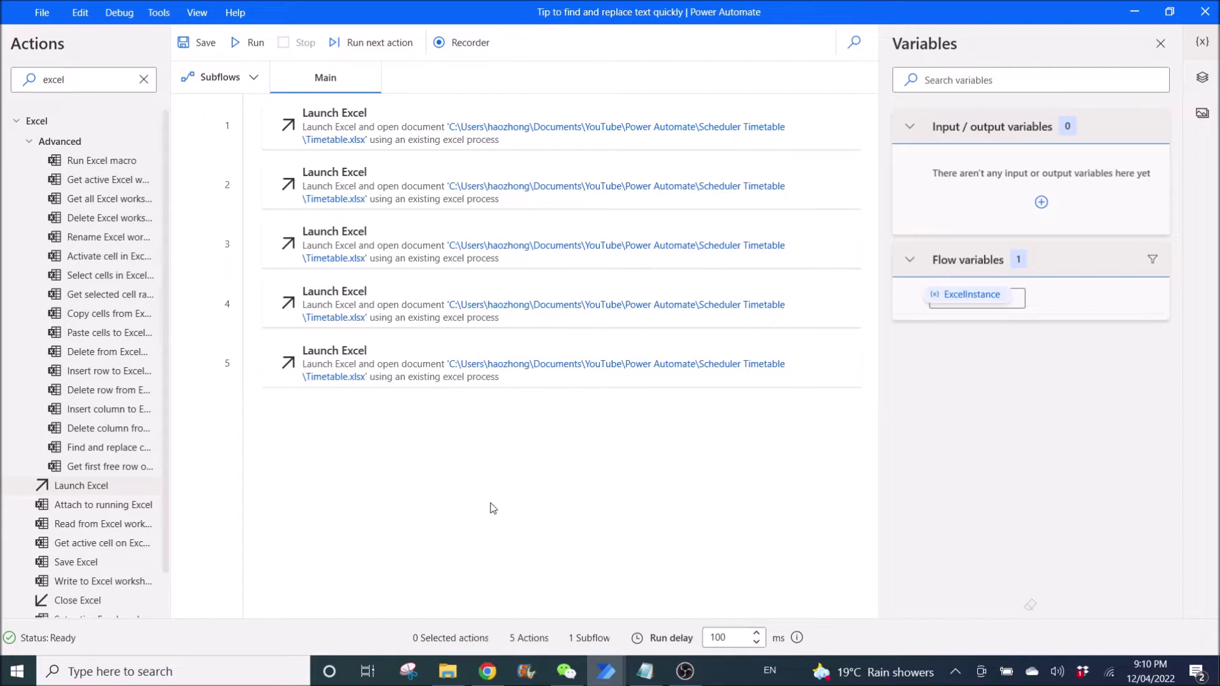
Change the first Launch Excel action's document path folder from YouTube to YouTuber and save
{"action": "left_click", "coordinate": [382, 136]}
{"action": "double_click", "coordinate": [382, 136]}
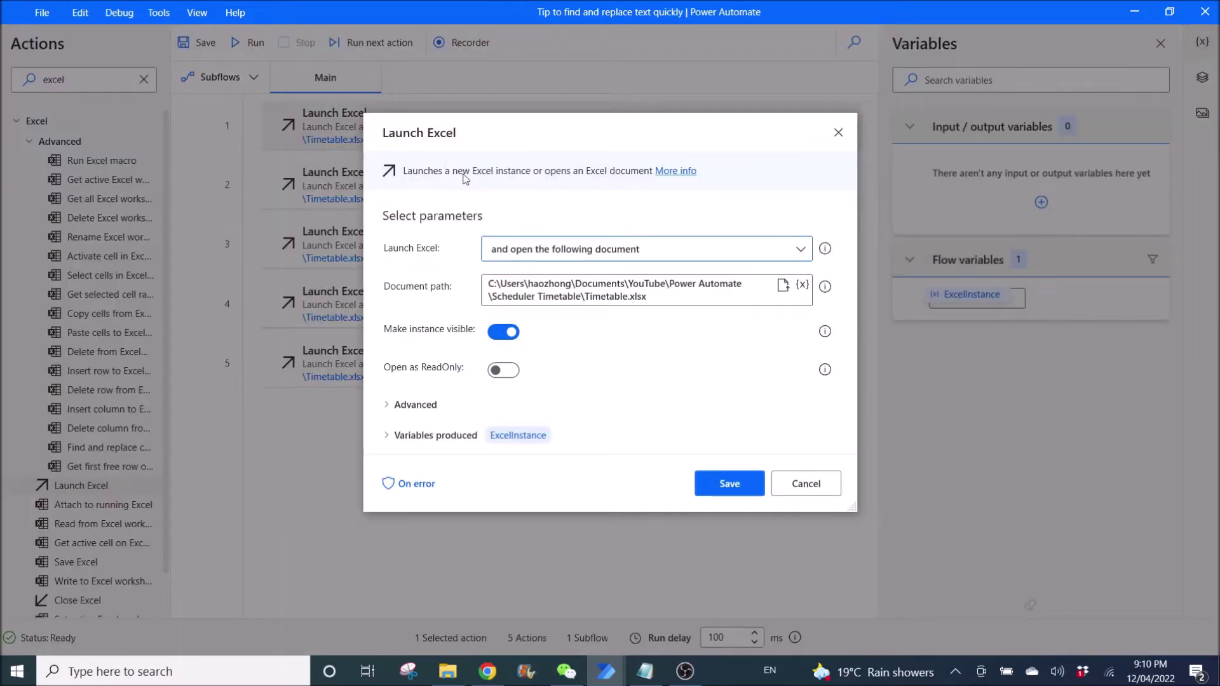
{"action": "left_click", "coordinate": [656, 298]}
{"action": "key", "text": "ctrl+a"}
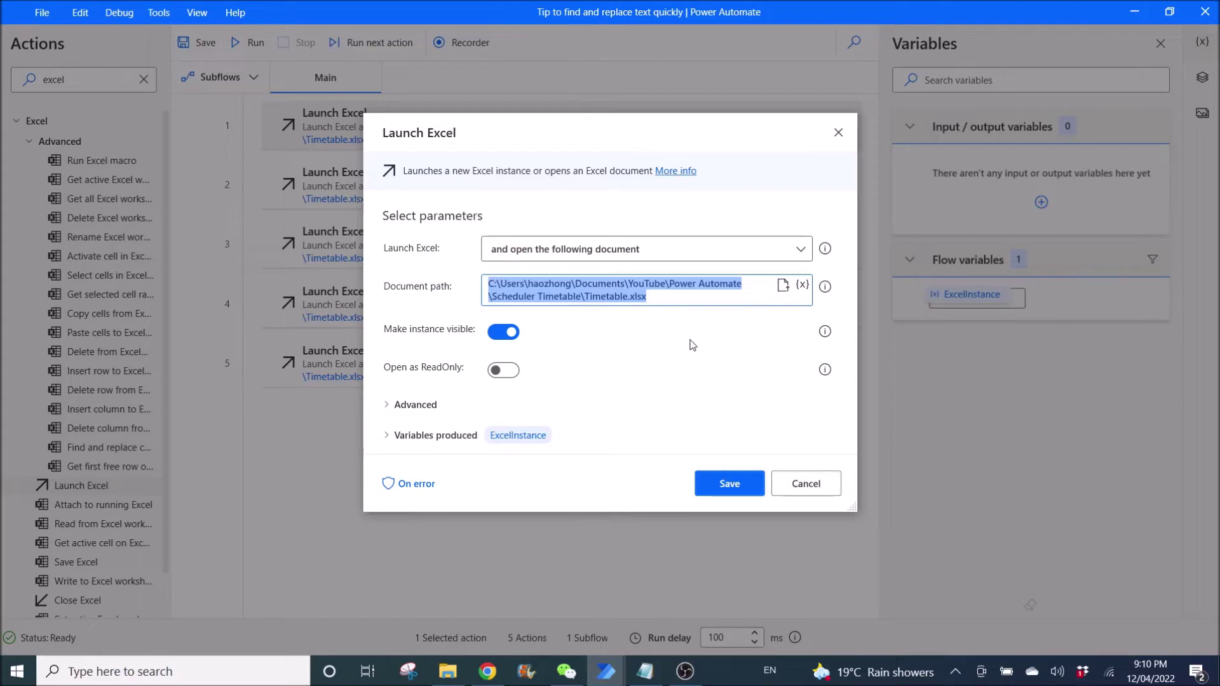
{"action": "left_click", "coordinate": [661, 295]}
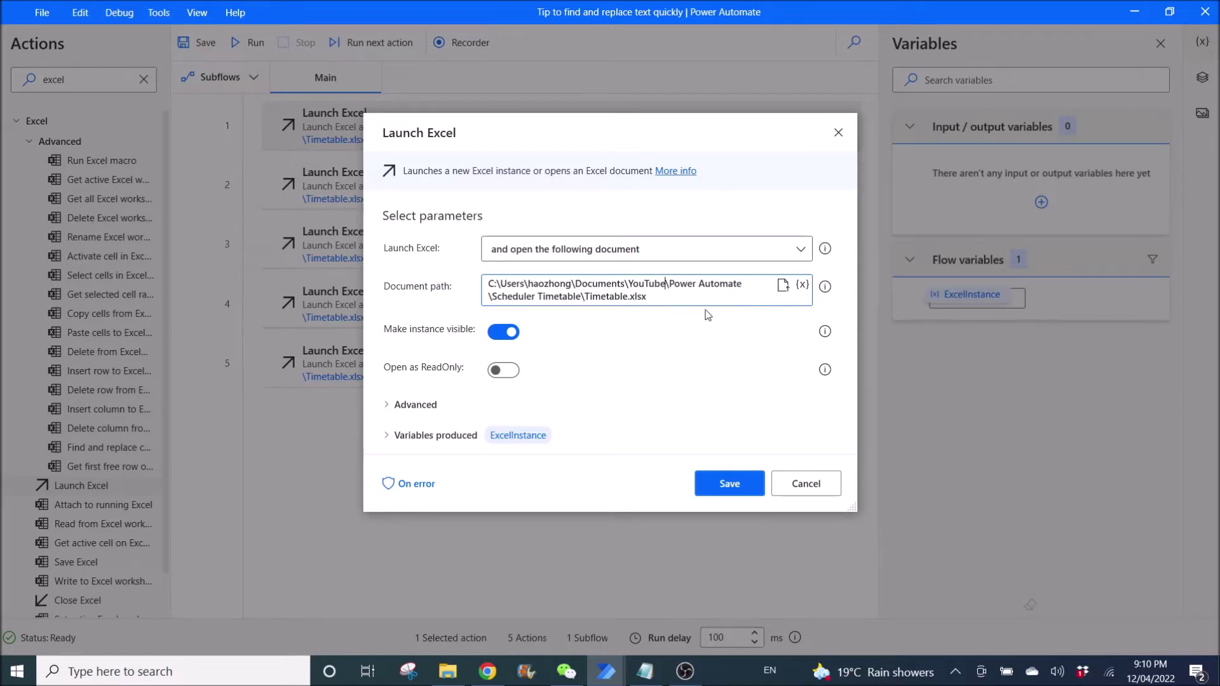
{"action": "type", "text": "r"}
{"action": "left_click", "coordinate": [729, 484]}
Make the same YouTuber change in the second action's path, then open the third action to check it
{"action": "double_click", "coordinate": [636, 204]}
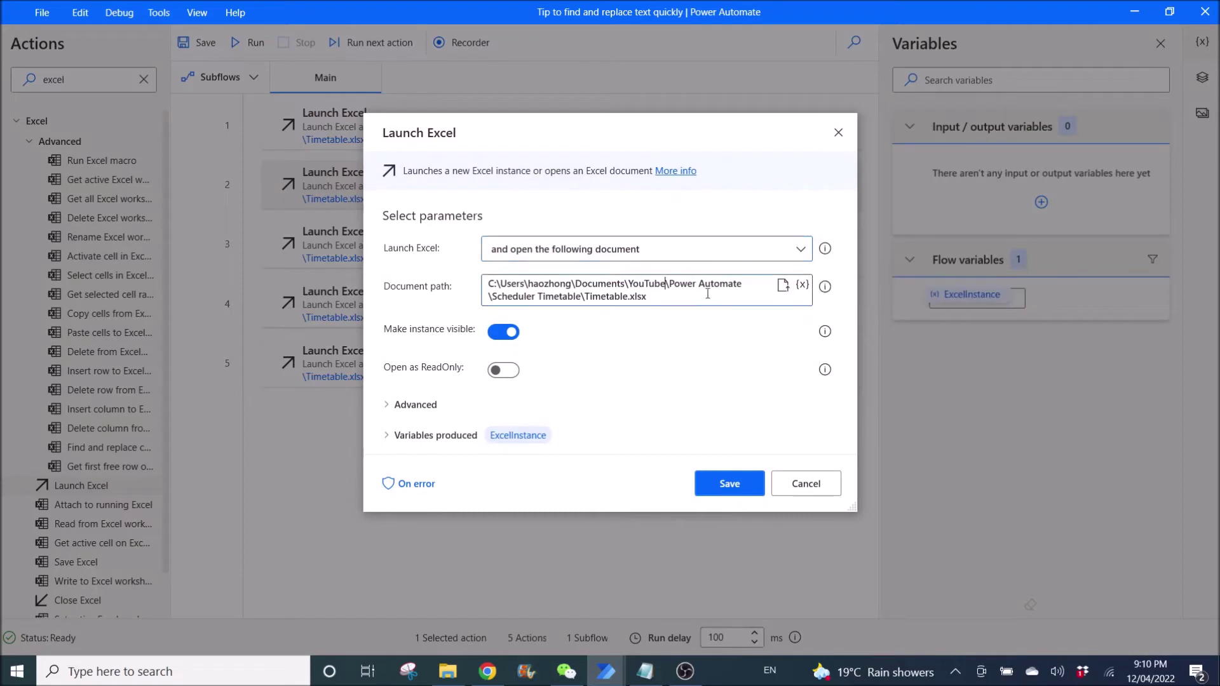
{"action": "type", "text": "r"}
{"action": "left_click", "coordinate": [726, 488]}
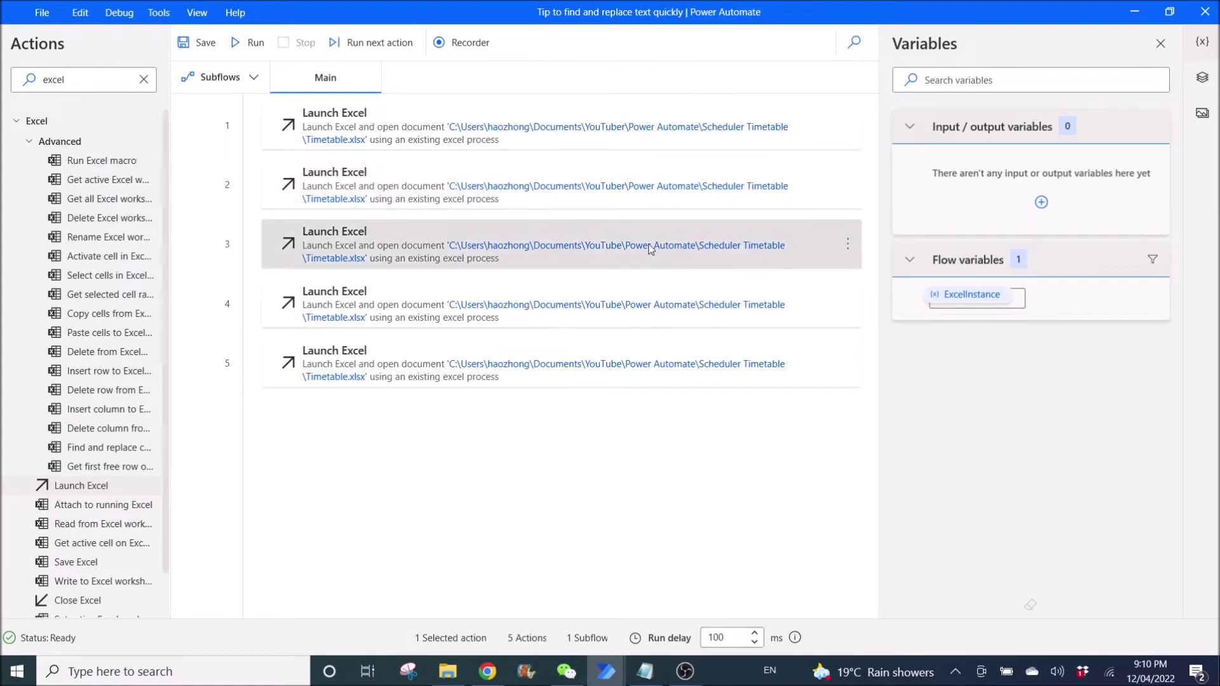
{"action": "double_click", "coordinate": [650, 248]}
Close the third action unchanged and restore YouTube in the second action's document path
{"action": "left_click", "coordinate": [803, 483]}
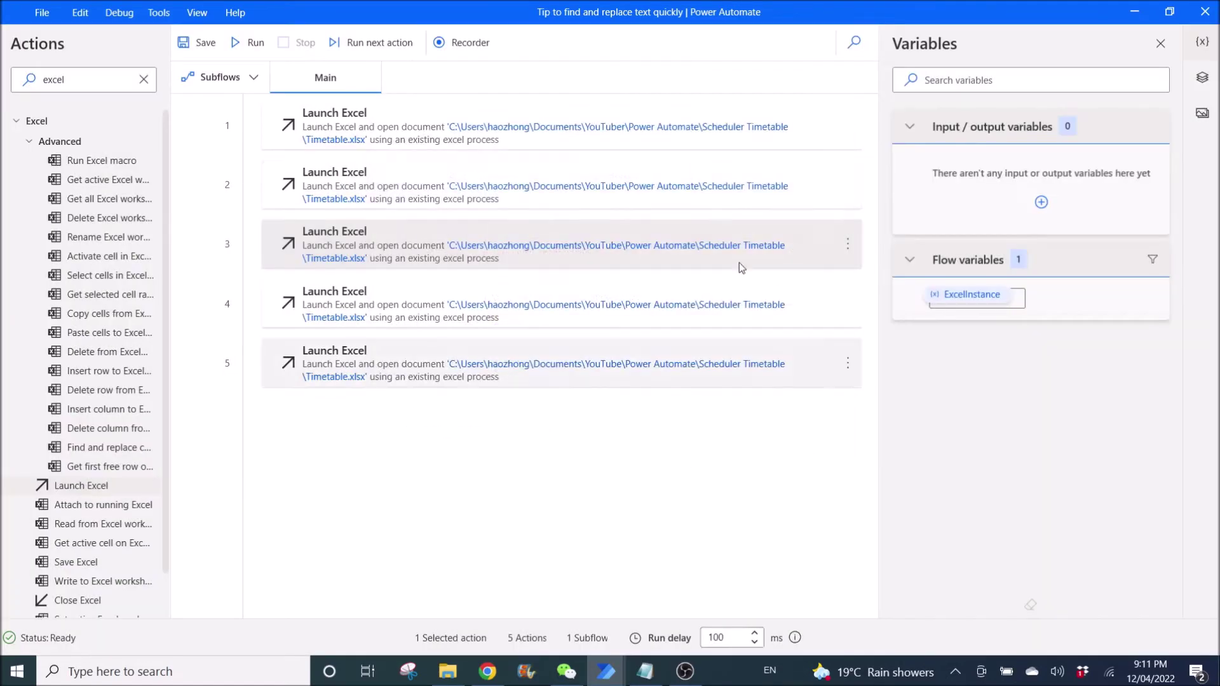
{"action": "double_click", "coordinate": [703, 201]}
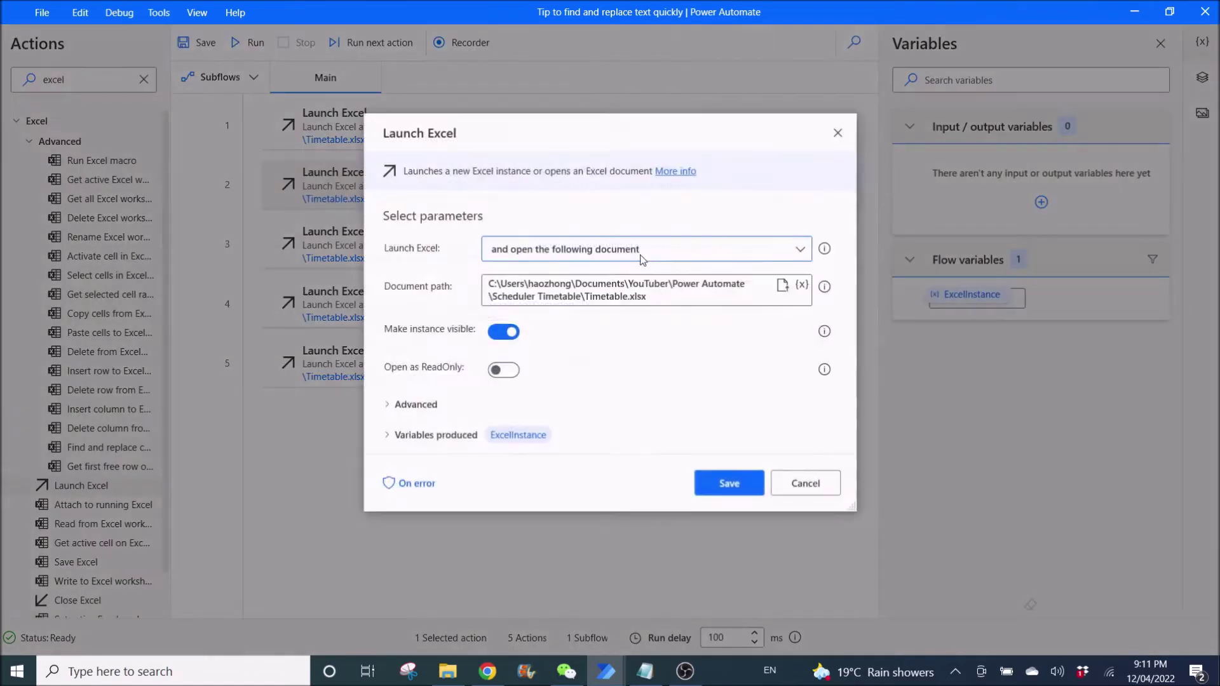
{"action": "left_click", "coordinate": [668, 284]}
{"action": "key", "text": "BackSpace"}
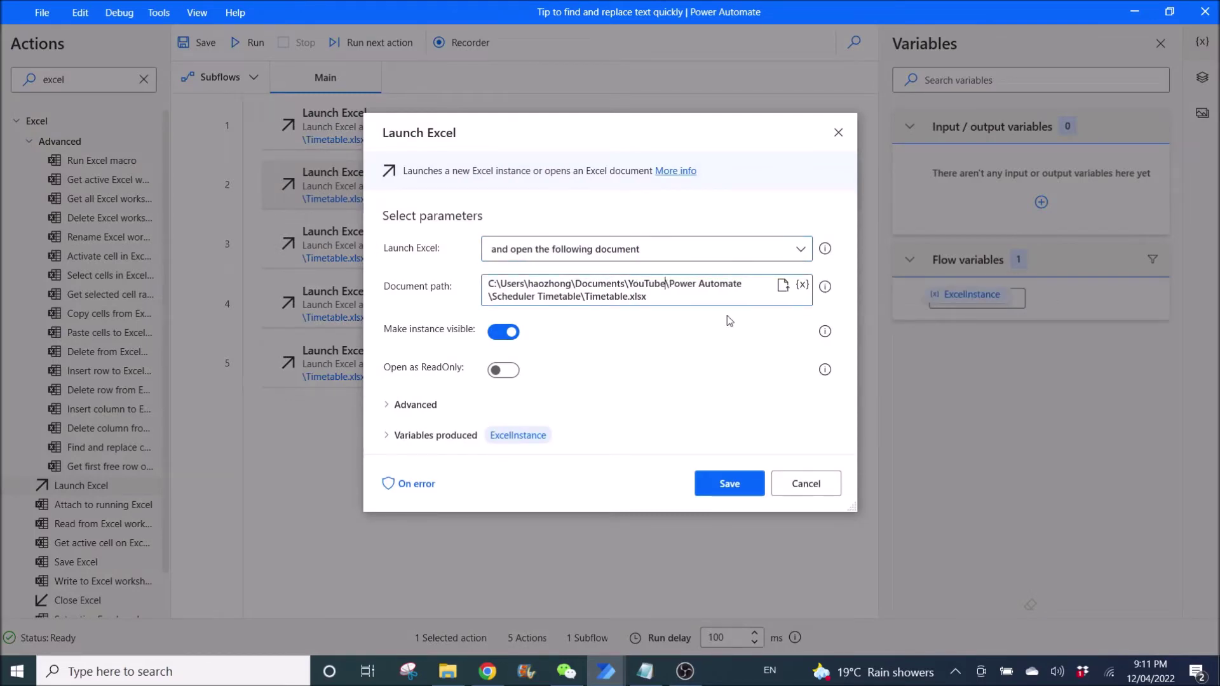
{"action": "left_click", "coordinate": [731, 481]}
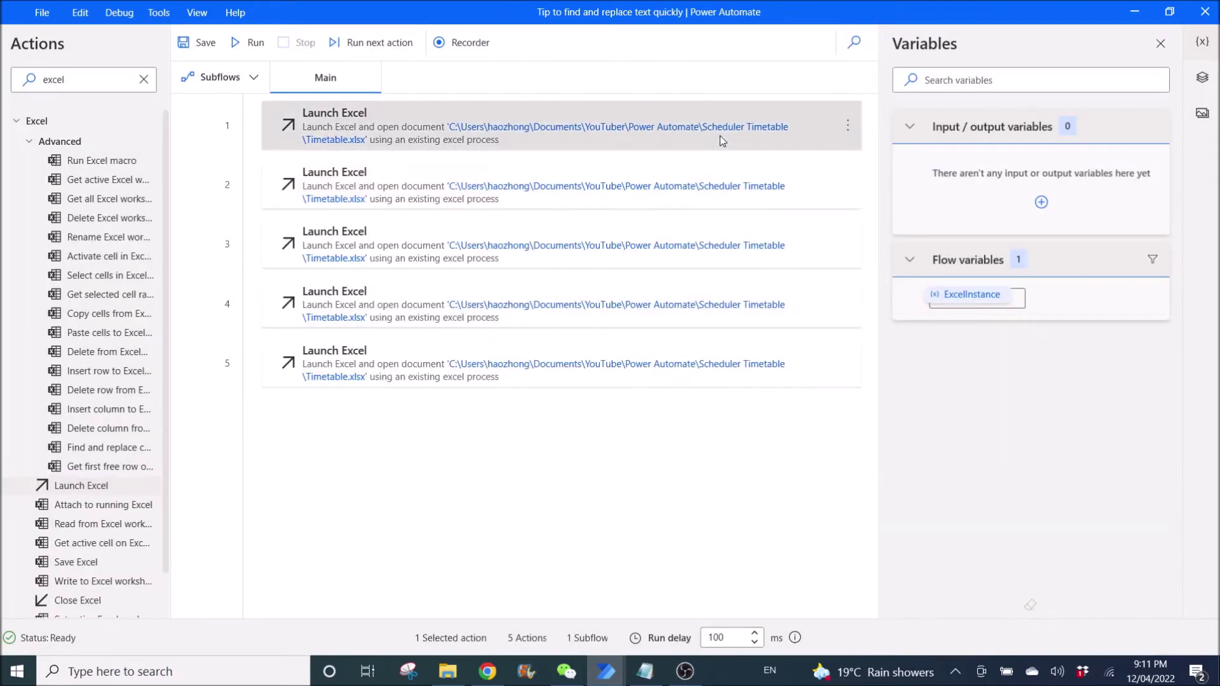
Restore YouTube in the first action's path, then select all five Launch Excel actions
{"action": "double_click", "coordinate": [719, 135]}
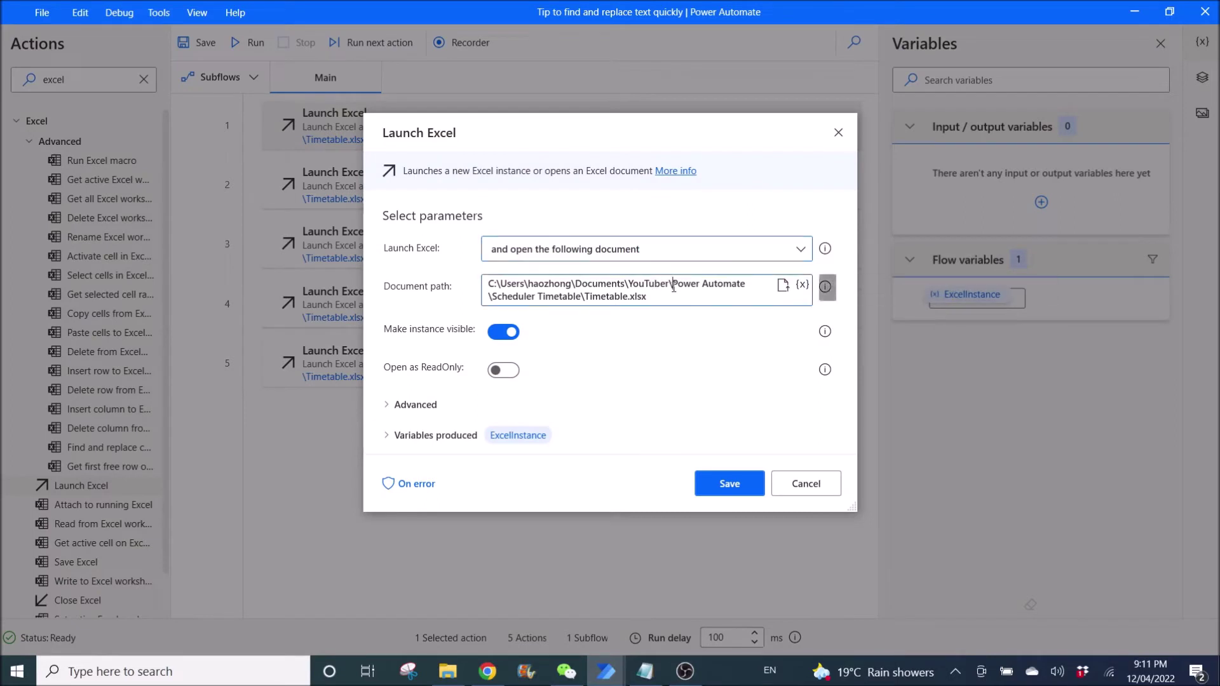
{"action": "left_click", "coordinate": [670, 284]}
{"action": "key", "text": "BackSpace"}
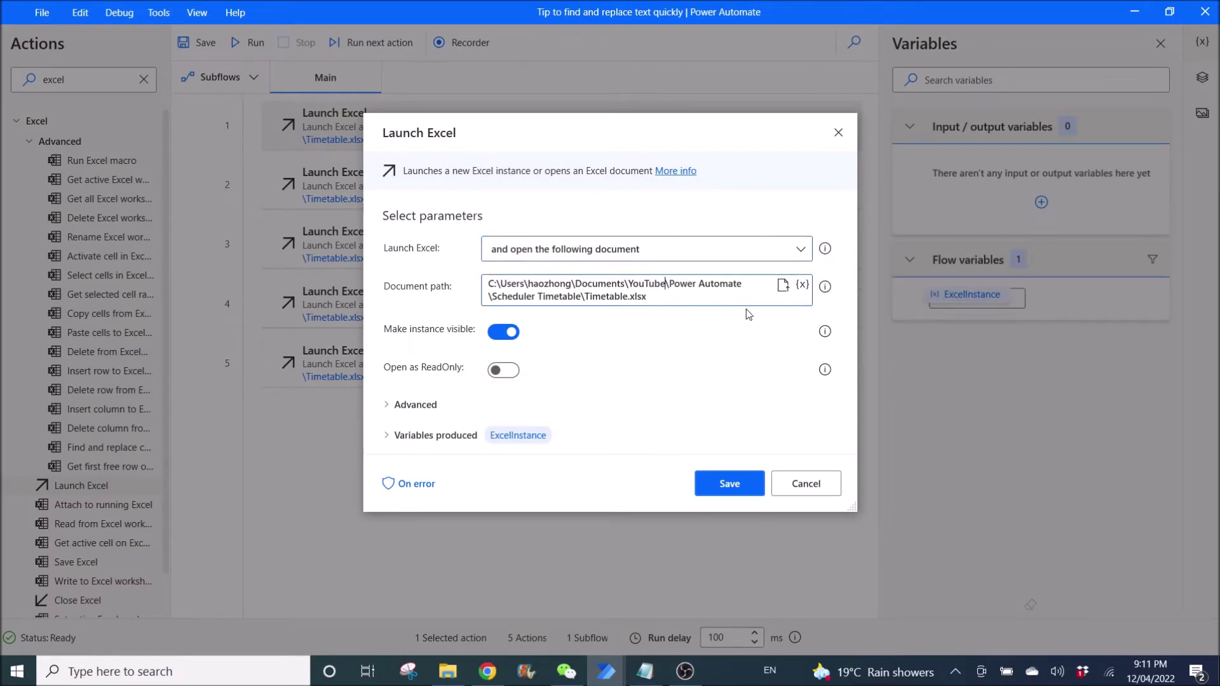
{"action": "left_click", "coordinate": [724, 488]}
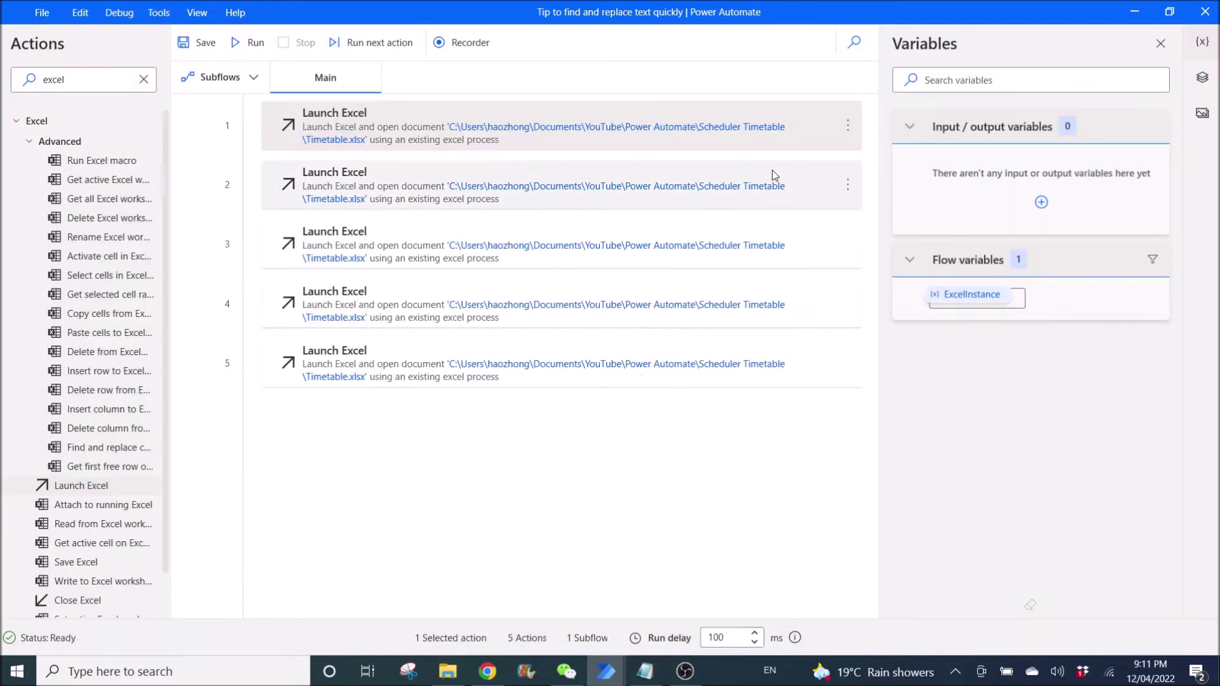
{"action": "left_click", "coordinate": [804, 359], "text": "shift"}
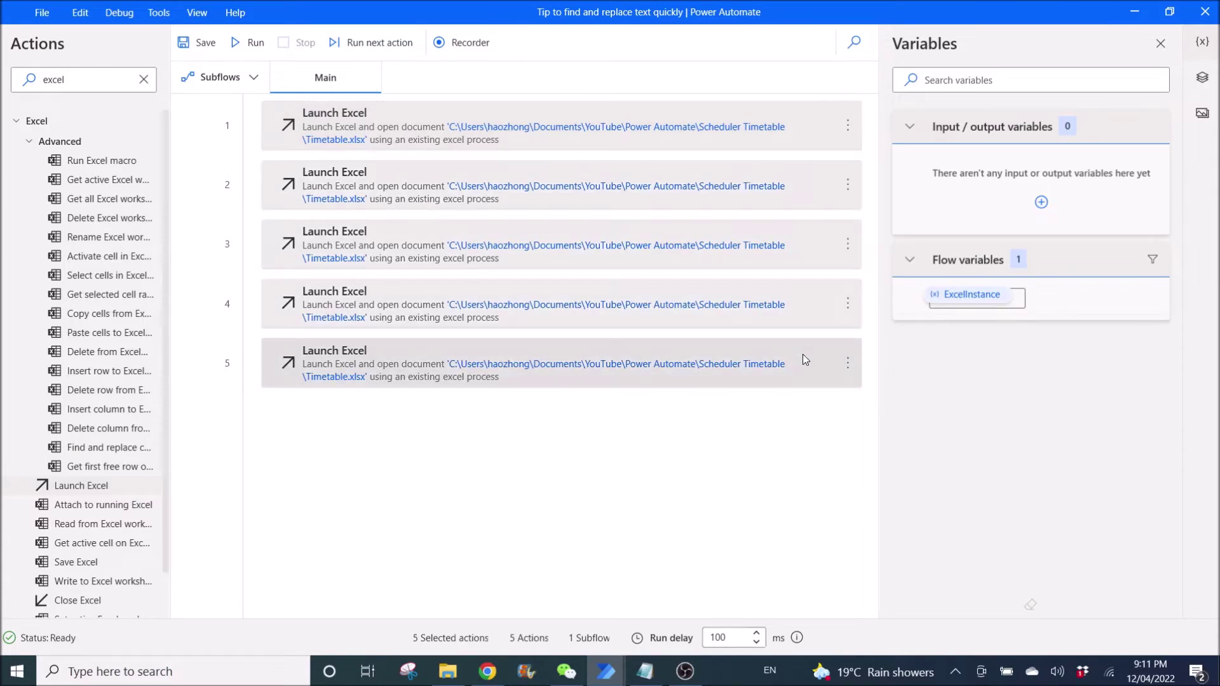
Paste the five Launch Excel actions' code into a new, maximised Notepad window
{"action": "left_click", "coordinate": [645, 672]}
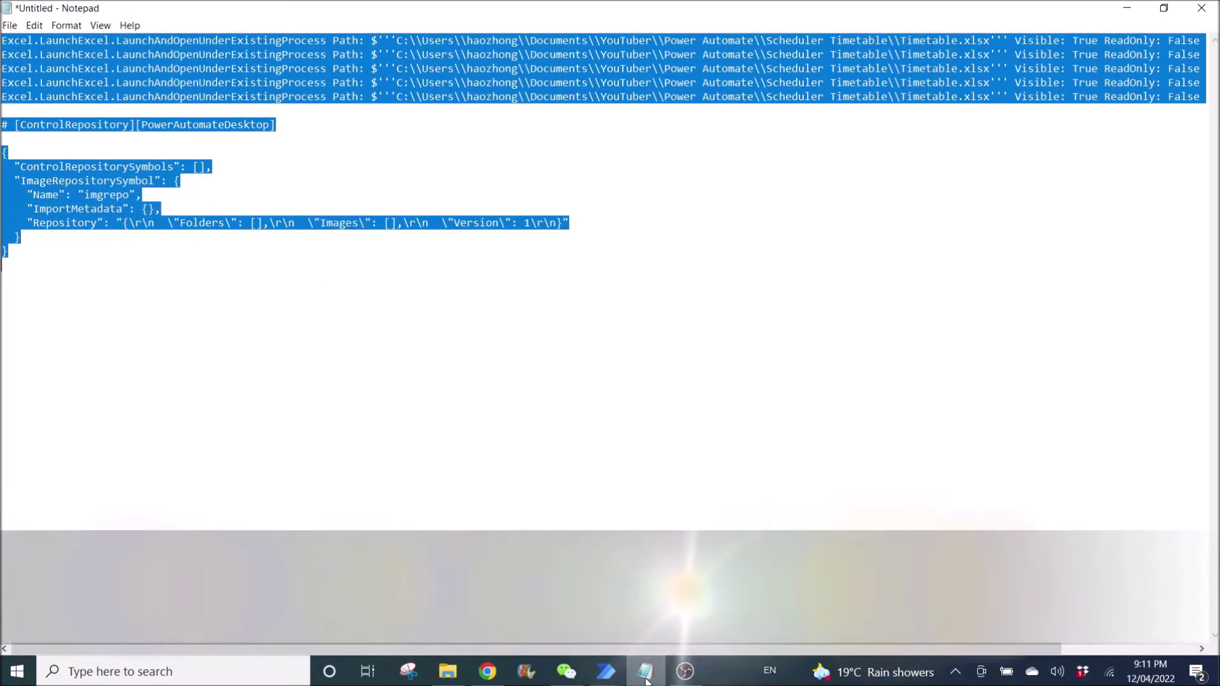
{"action": "left_click", "coordinate": [111, 682]}
{"action": "type", "text": "notepad"}
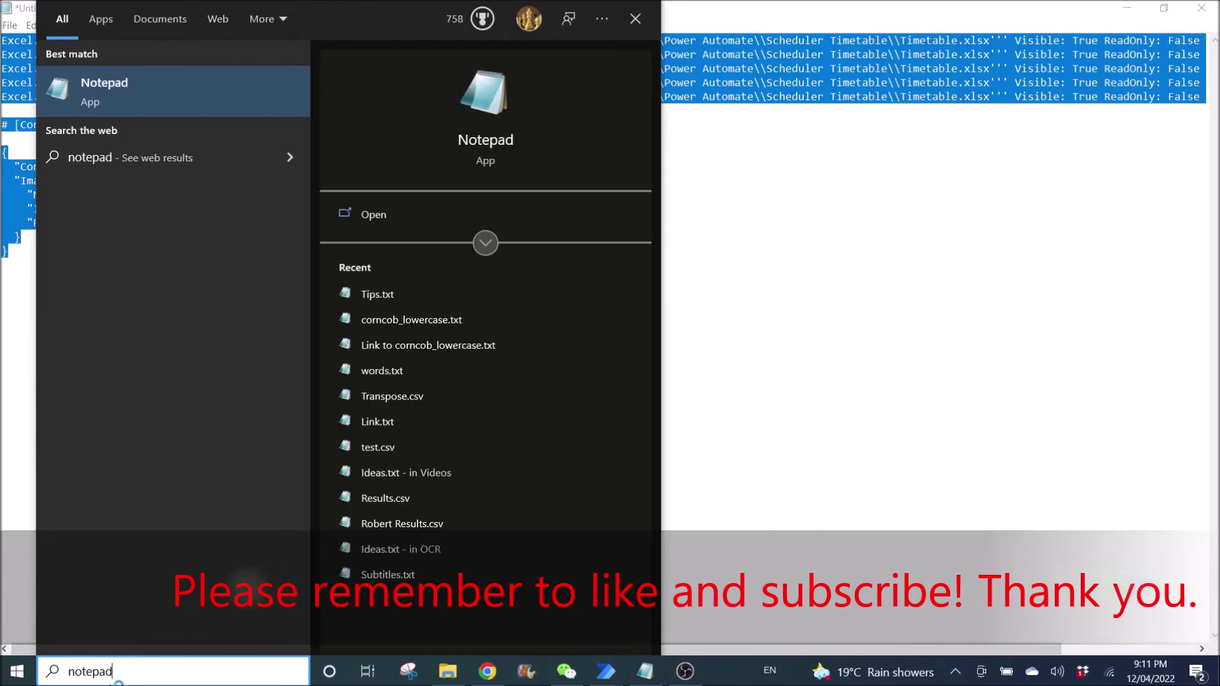
{"action": "key", "text": "Return"}
{"action": "double_click", "coordinate": [314, 249]}
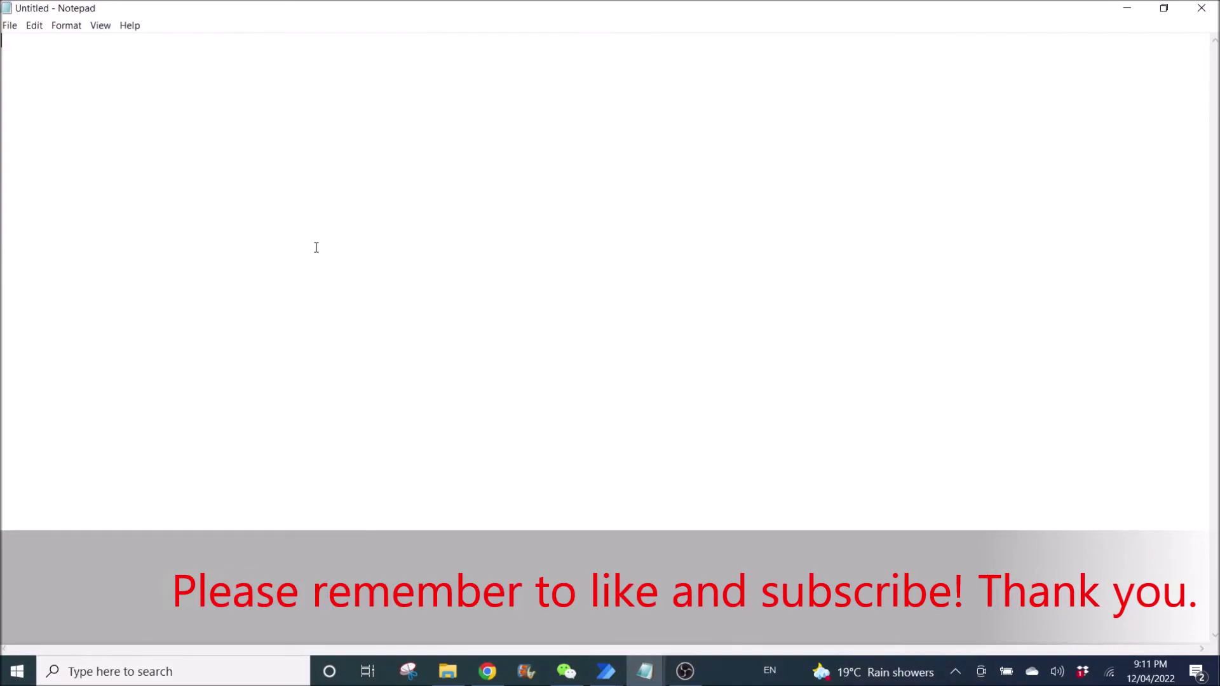
{"action": "key", "text": "ctrl+v"}
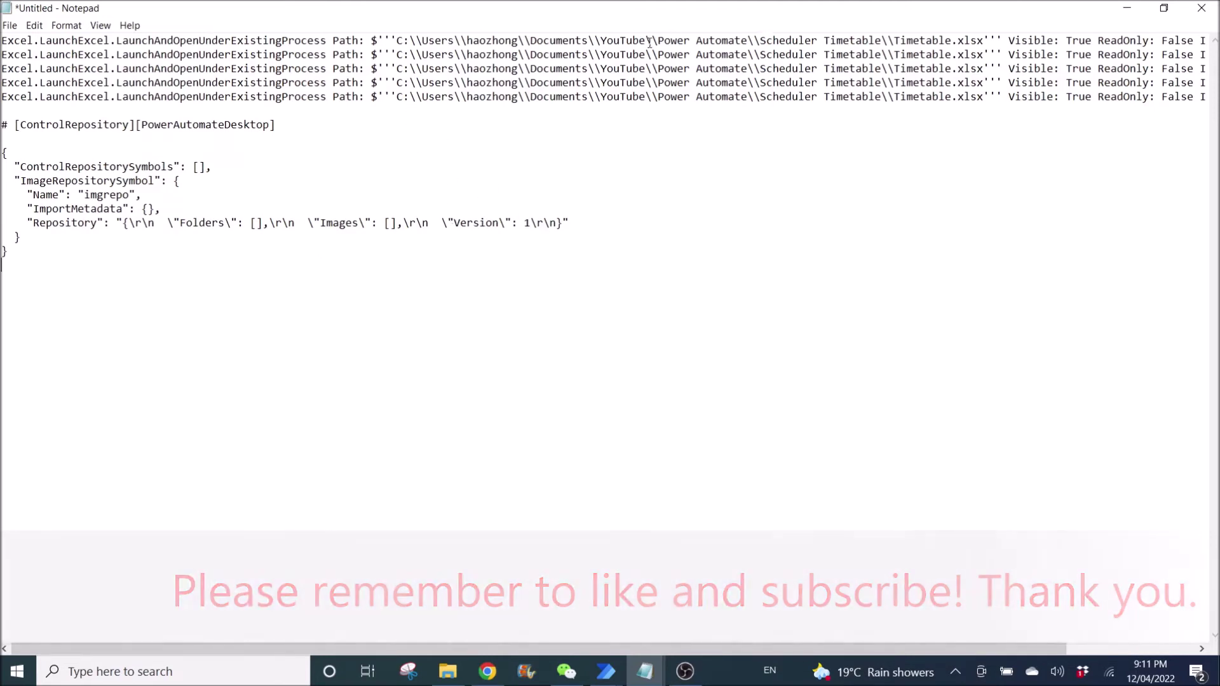
Select the folder name YouTube in the first document path of the script
{"action": "left_click_drag", "start_coordinate": [651, 42], "coordinate": [602, 42]}
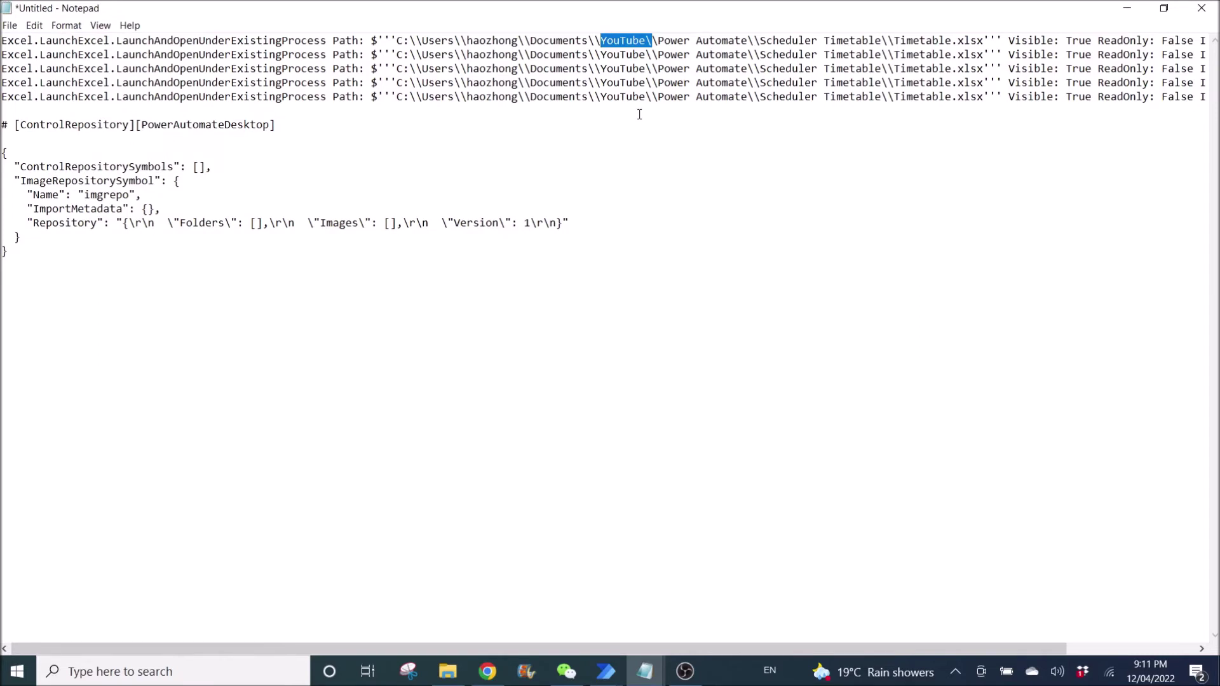
{"action": "left_click", "coordinate": [627, 42]}
{"action": "left_click_drag", "start_coordinate": [599, 40], "coordinate": [644, 41]}
{"action": "key", "text": "ctrl+c"}
{"action": "left_click", "coordinate": [480, 280]}
Replace all occurrences of YouTube with YouTuber, then select the entire script
{"action": "key", "text": "ctrl+h"}
{"action": "left_click_drag", "start_coordinate": [243, 99], "coordinate": [521, 145]}
{"action": "key", "text": "ctrl+v"}
{"action": "left_click", "coordinate": [431, 196]}
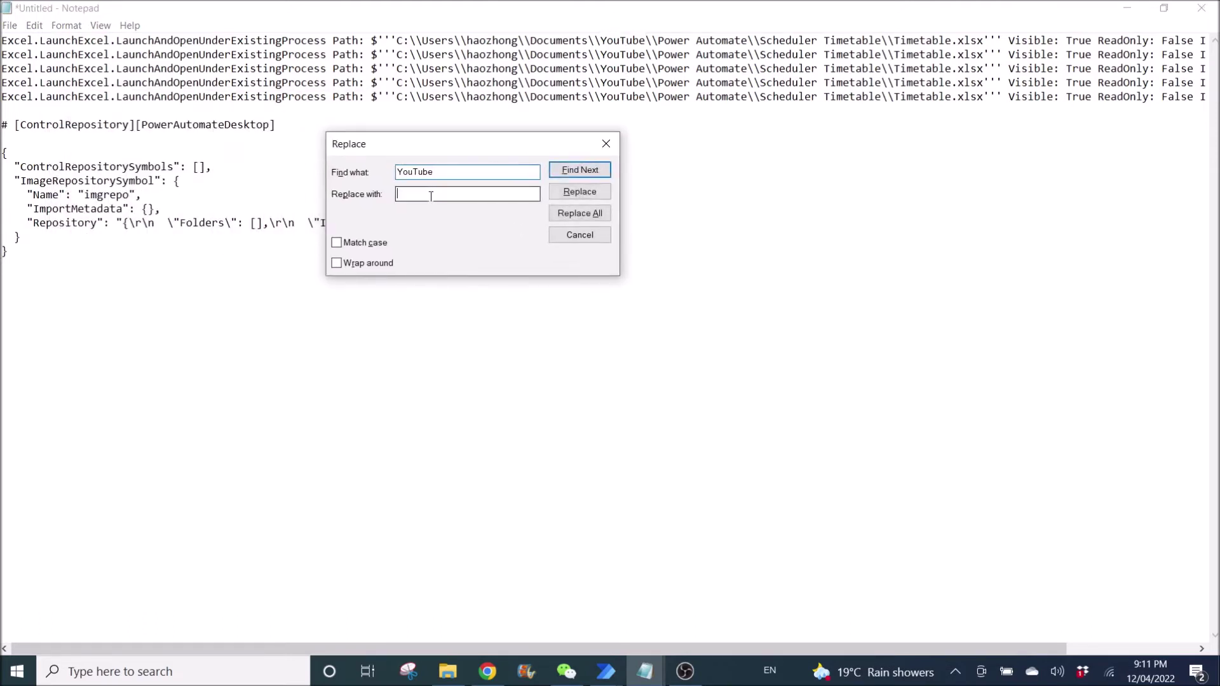
{"action": "type", "text": "YouTuber"}
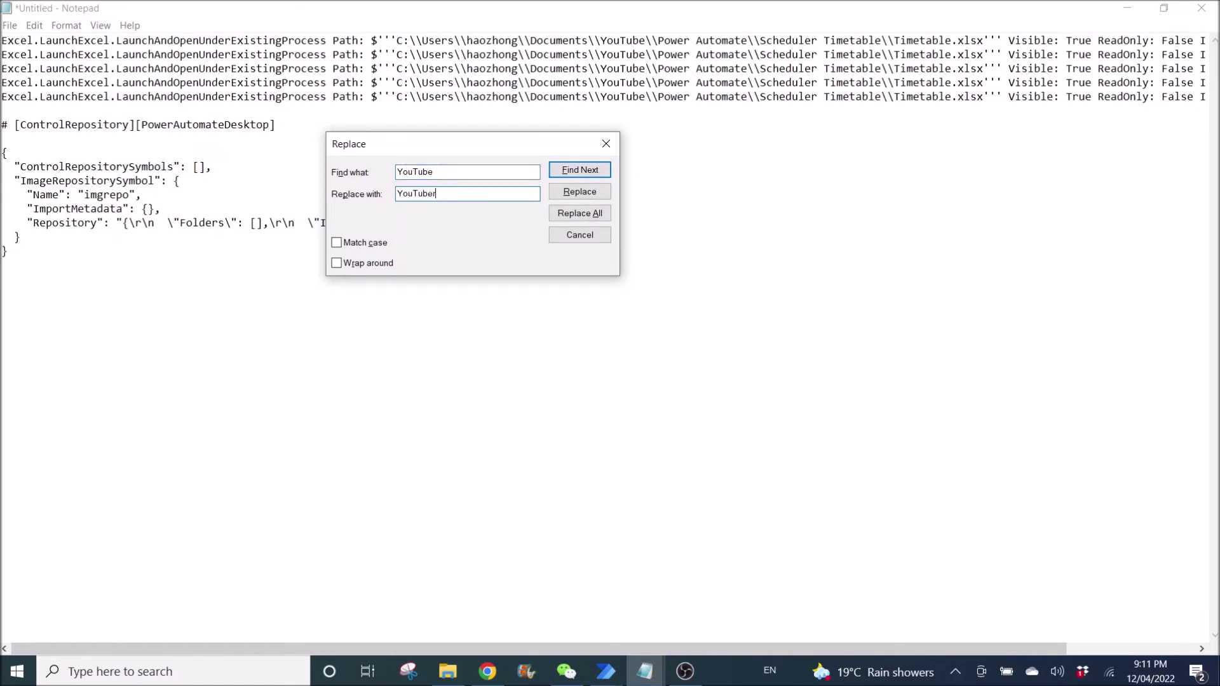
{"action": "left_click", "coordinate": [594, 216]}
{"action": "left_click", "coordinate": [666, 109]}
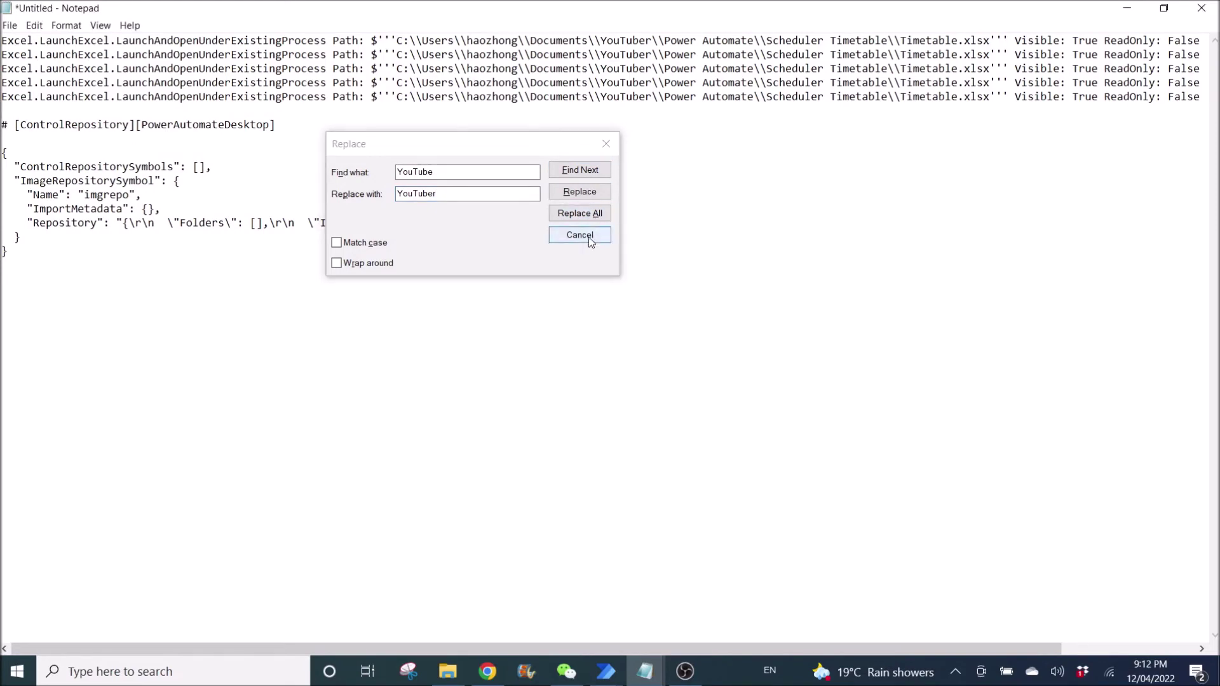
{"action": "left_click", "coordinate": [554, 234]}
{"action": "left_click", "coordinate": [10, 254]}
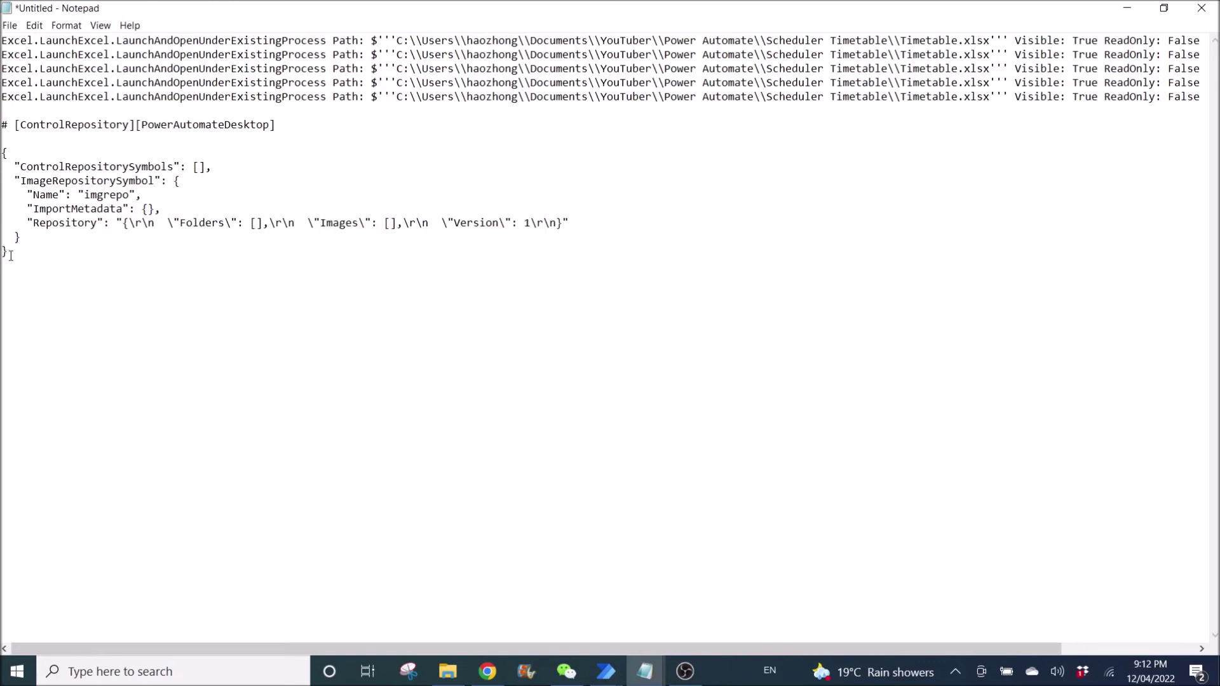
{"action": "key", "text": "ctrl+a"}
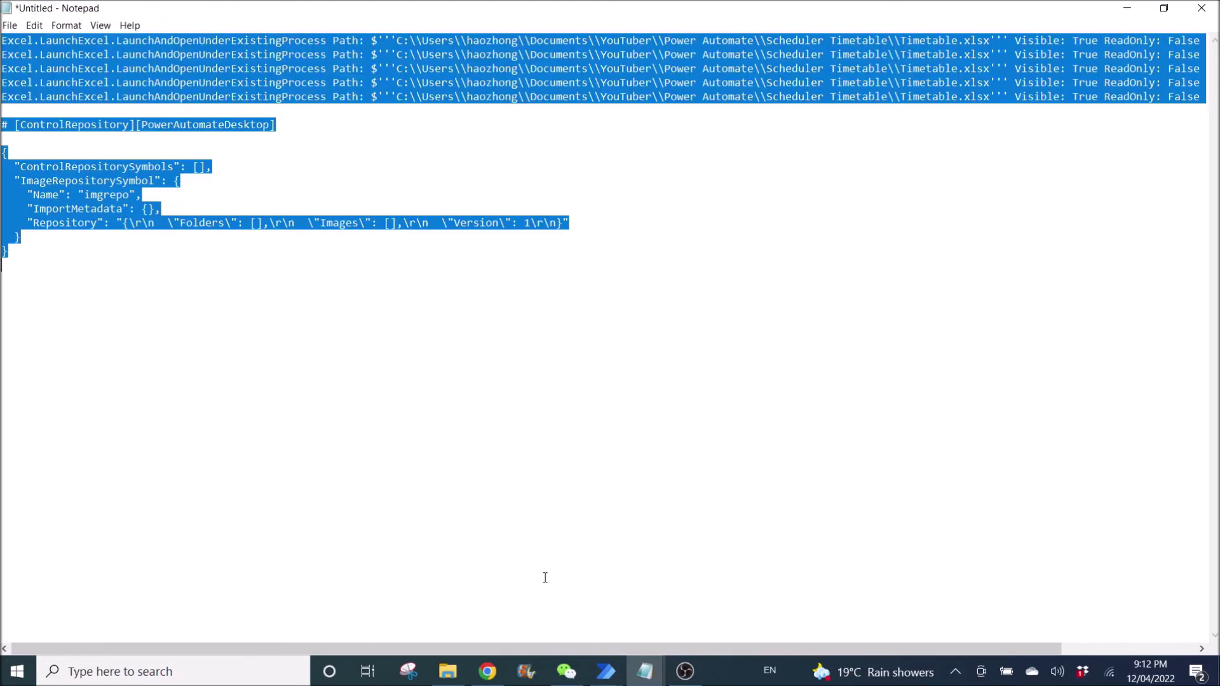
Switch back to the flow and select all five Launch Excel actions
{"action": "left_click", "coordinate": [606, 672]}
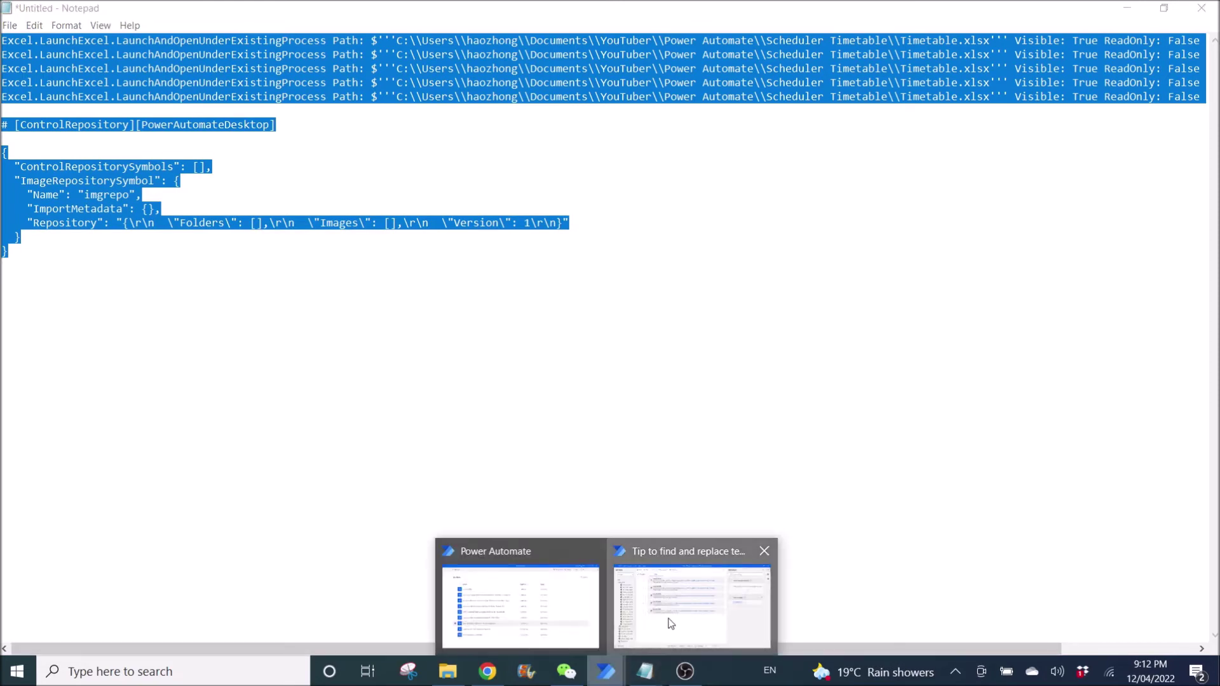
{"action": "left_click", "coordinate": [665, 646]}
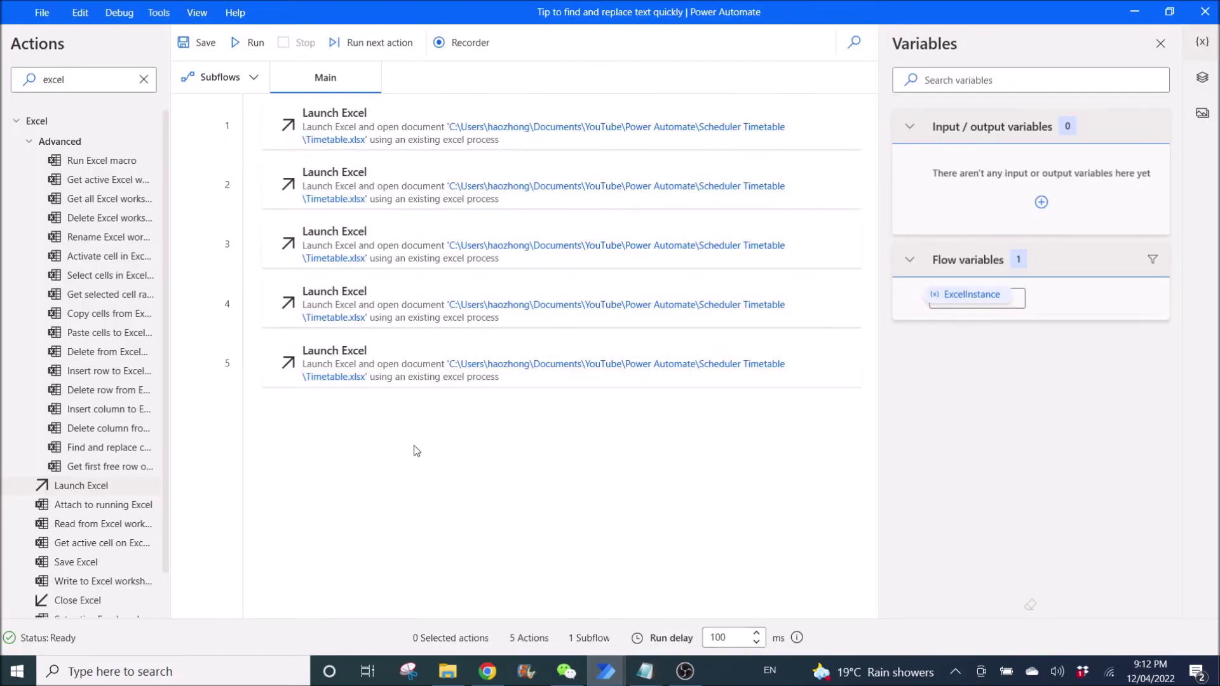
{"action": "left_click", "coordinate": [527, 146]}
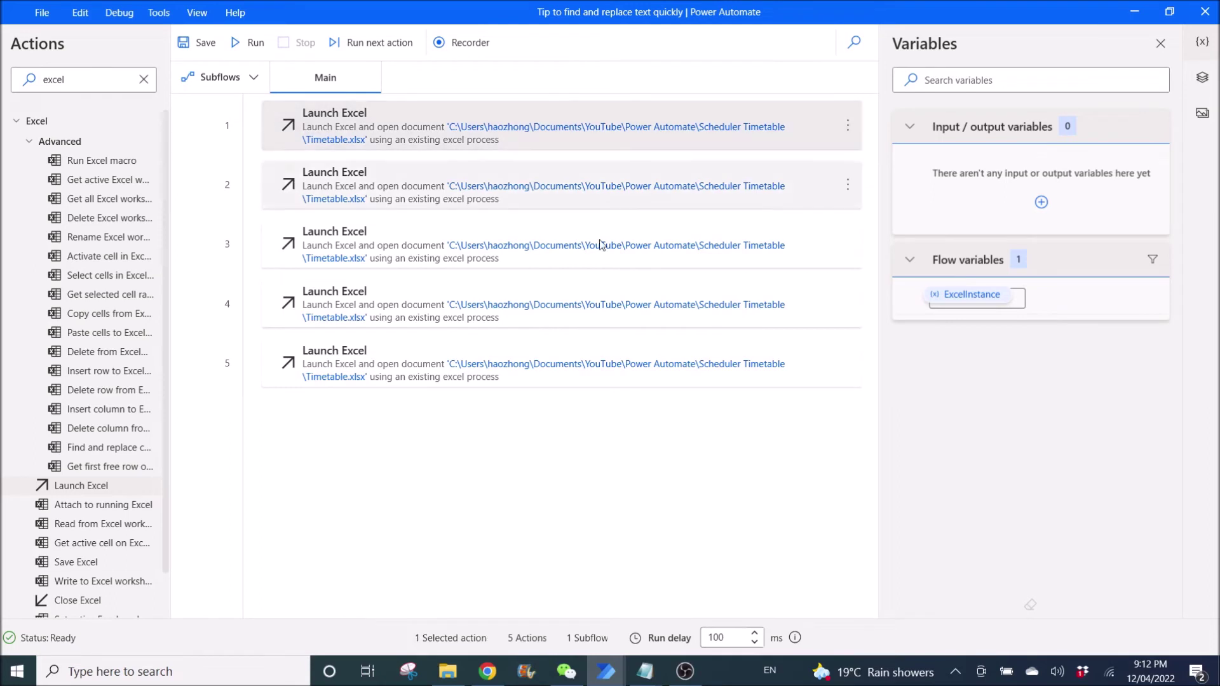
{"action": "left_click", "coordinate": [545, 379], "text": "shift"}
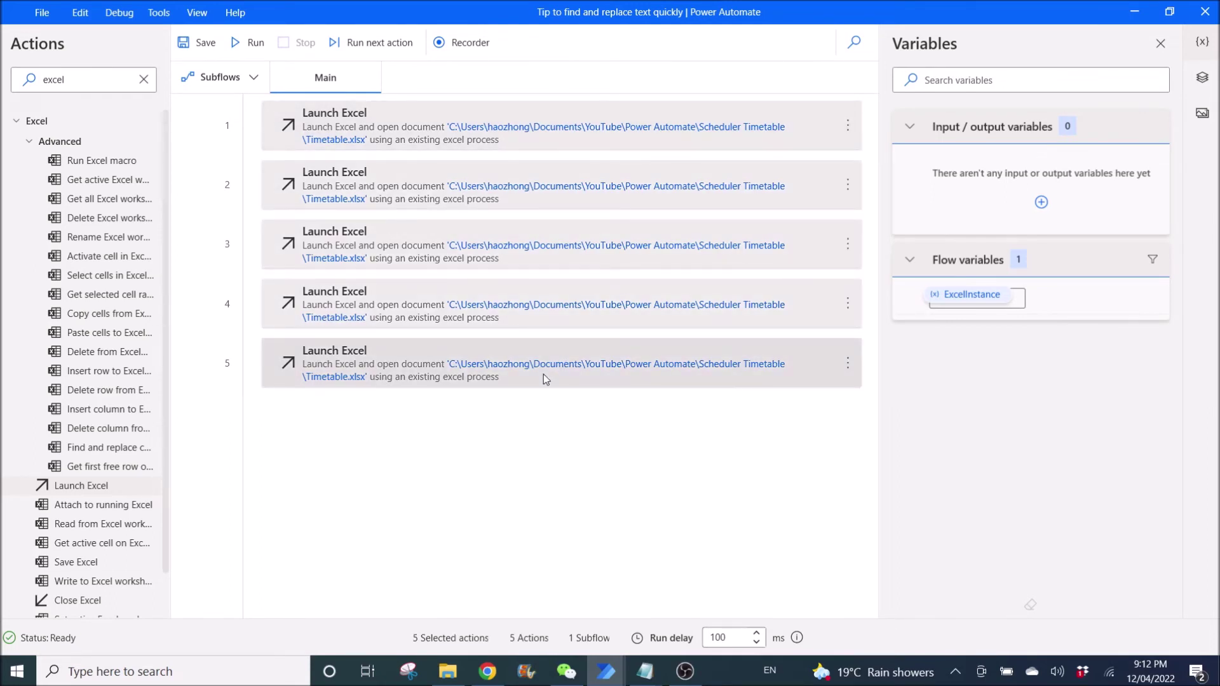
Delete the five actions, paste the edited copies, and open the first one to verify its path
{"action": "key", "text": "Delete"}
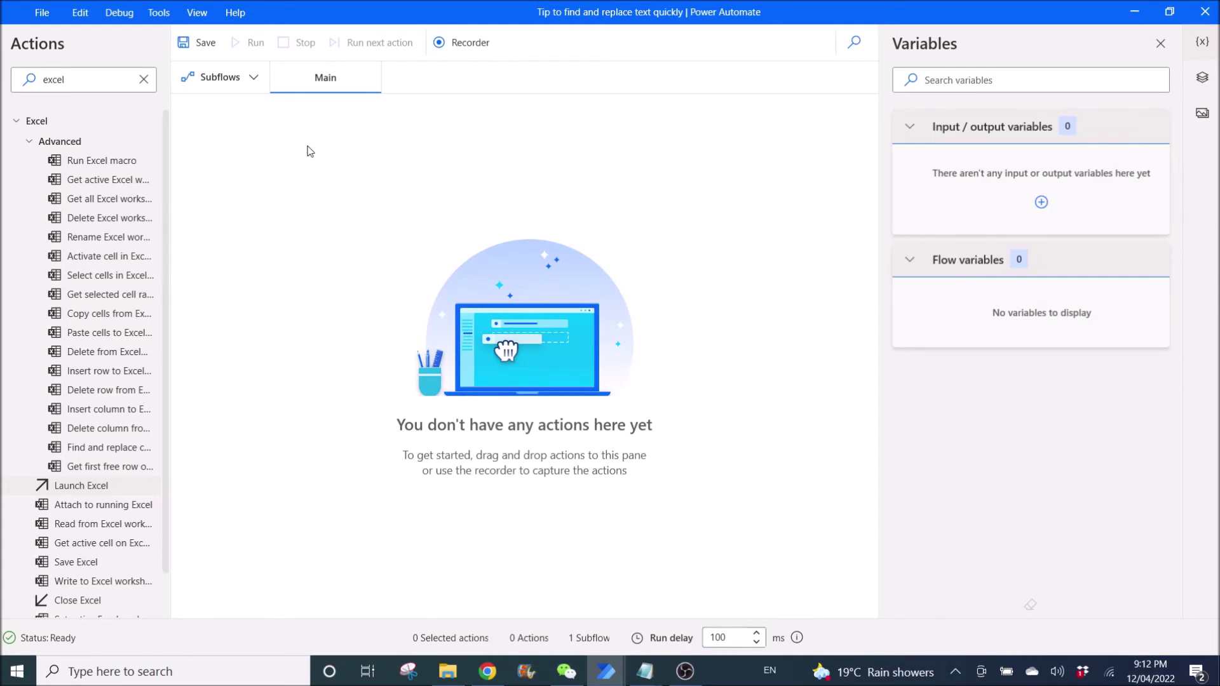
{"action": "key", "text": "ctrl+z"}
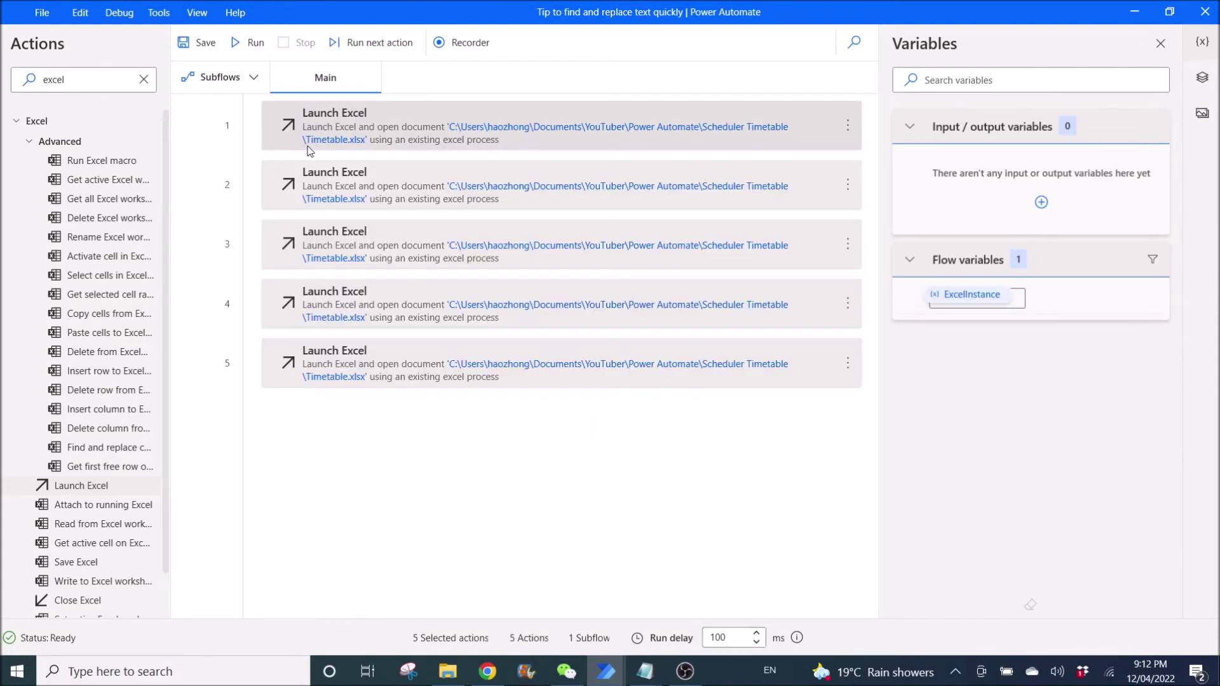
{"action": "double_click", "coordinate": [621, 140]}
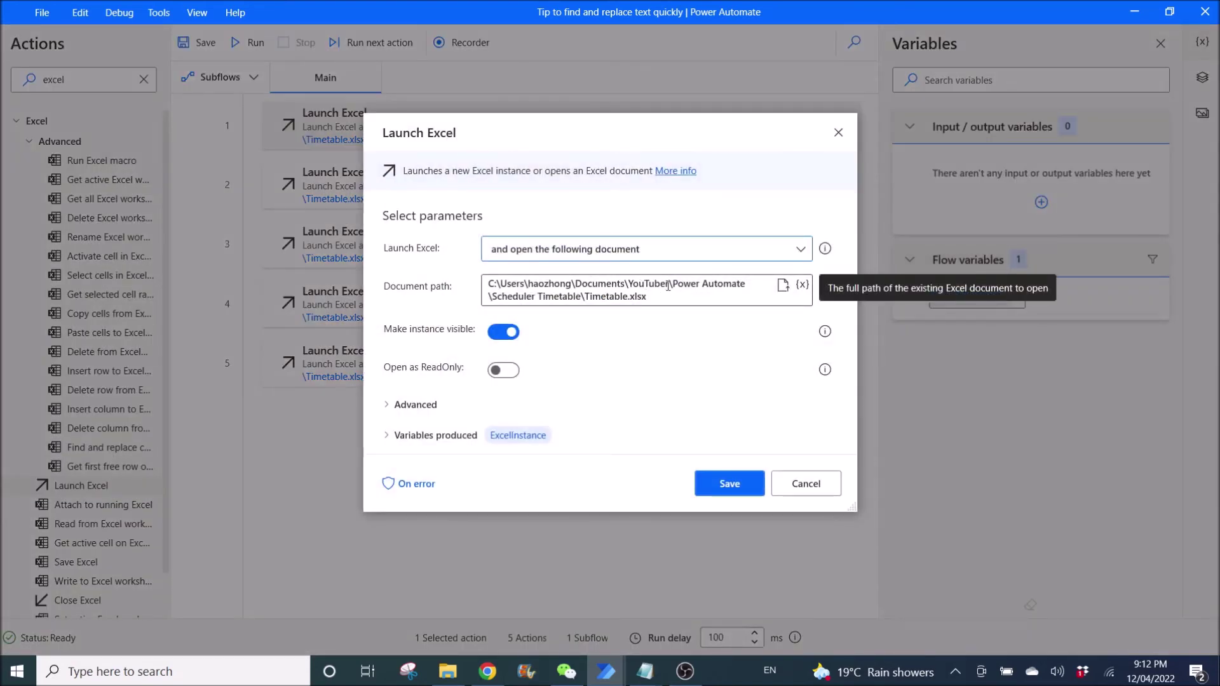
Cancel the first Launch Excel action's settings dialog without making changes
{"action": "left_click", "coordinate": [788, 485]}
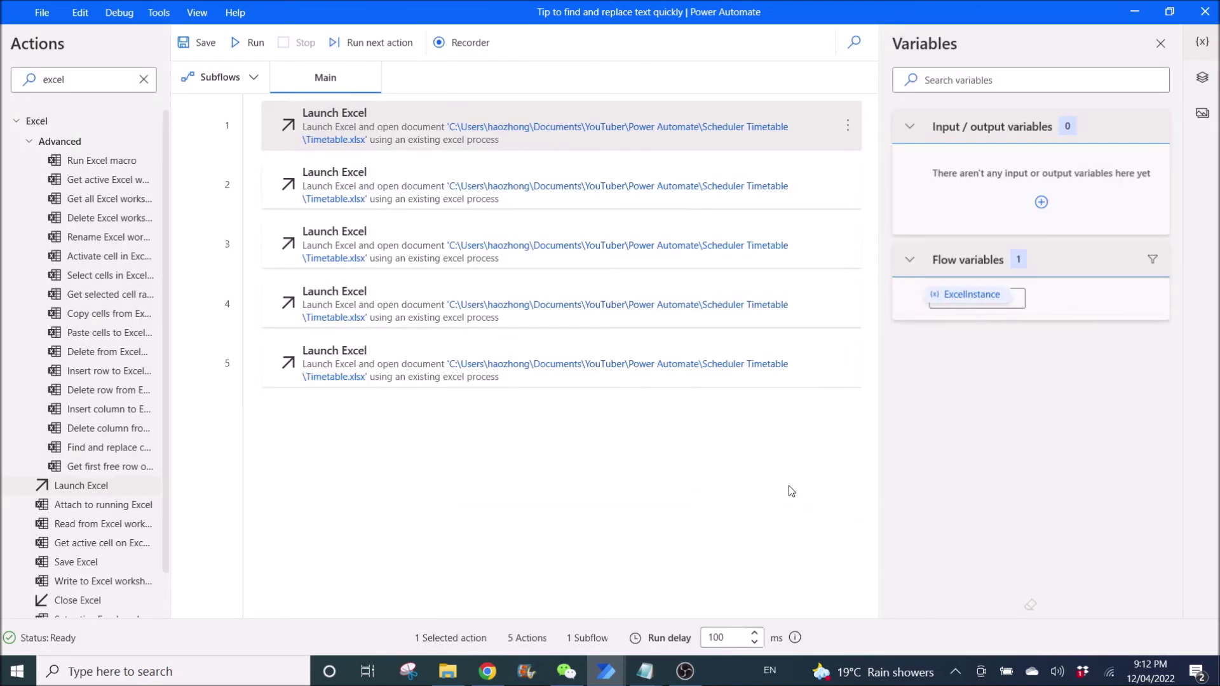